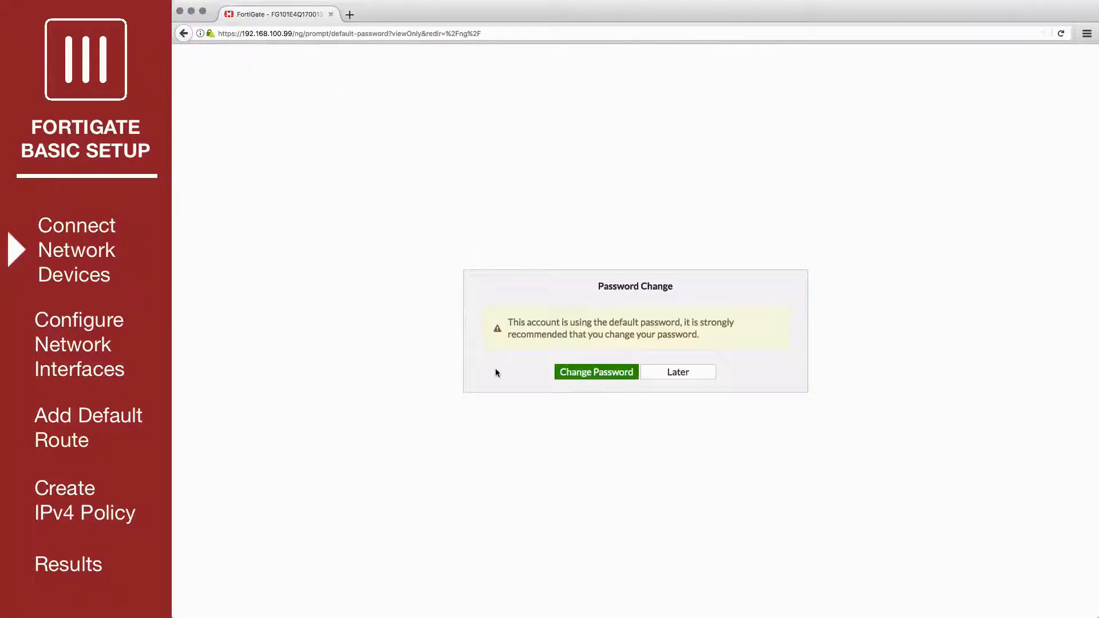
Step: Postpone the default password change and open the wan1 network interface for editing
{"action": "left_click", "coordinate": [671, 371]}
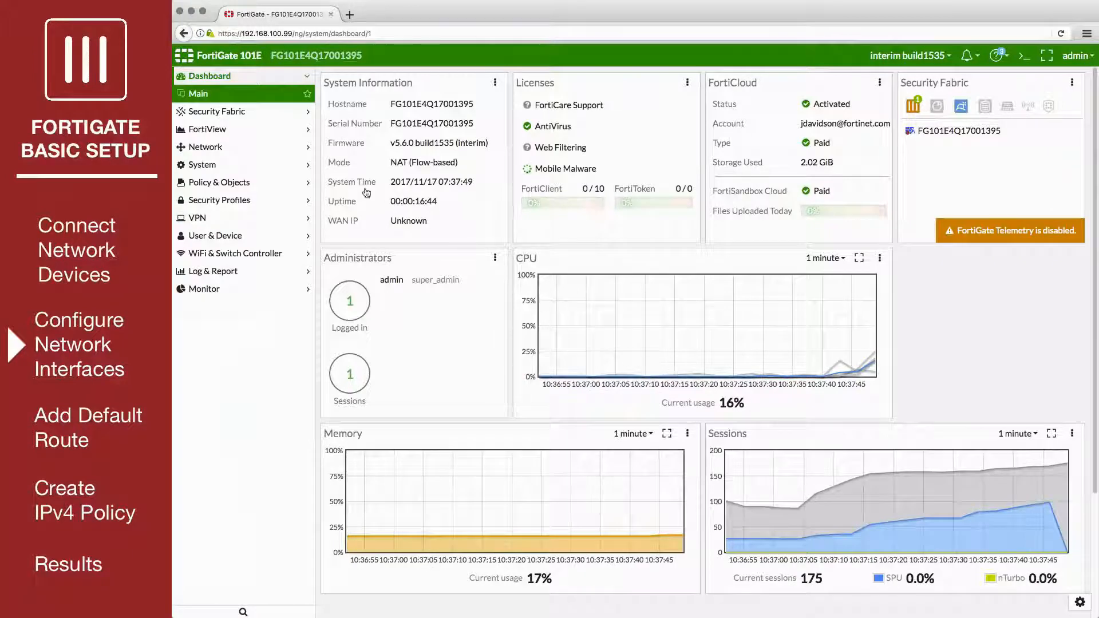
{"action": "left_click", "coordinate": [279, 148]}
{"action": "left_click", "coordinate": [278, 150]}
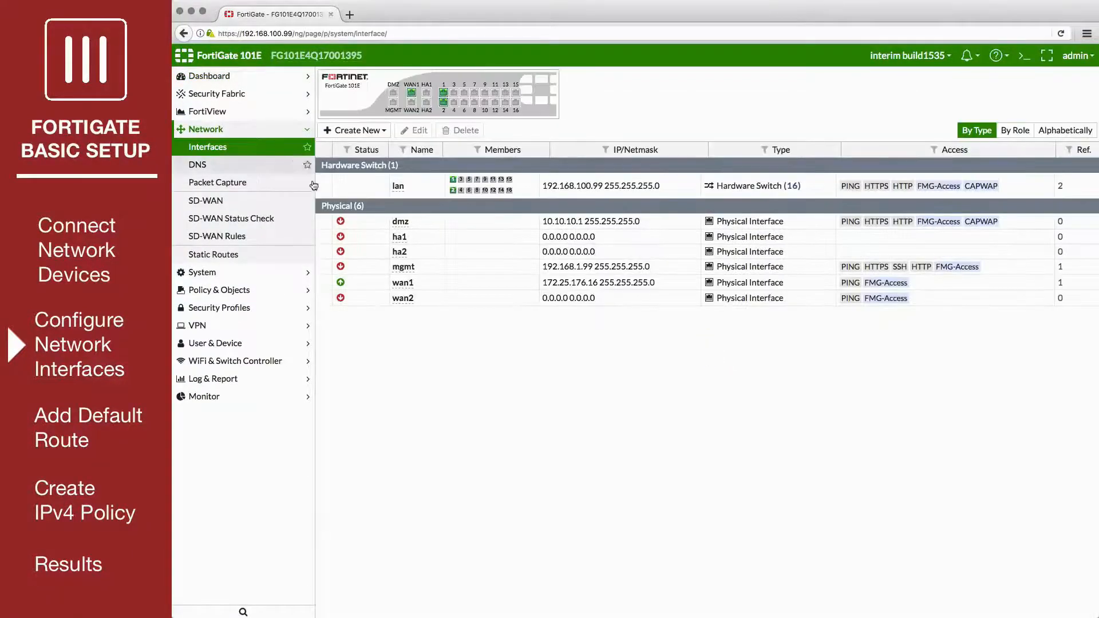
{"action": "left_click", "coordinate": [430, 287]}
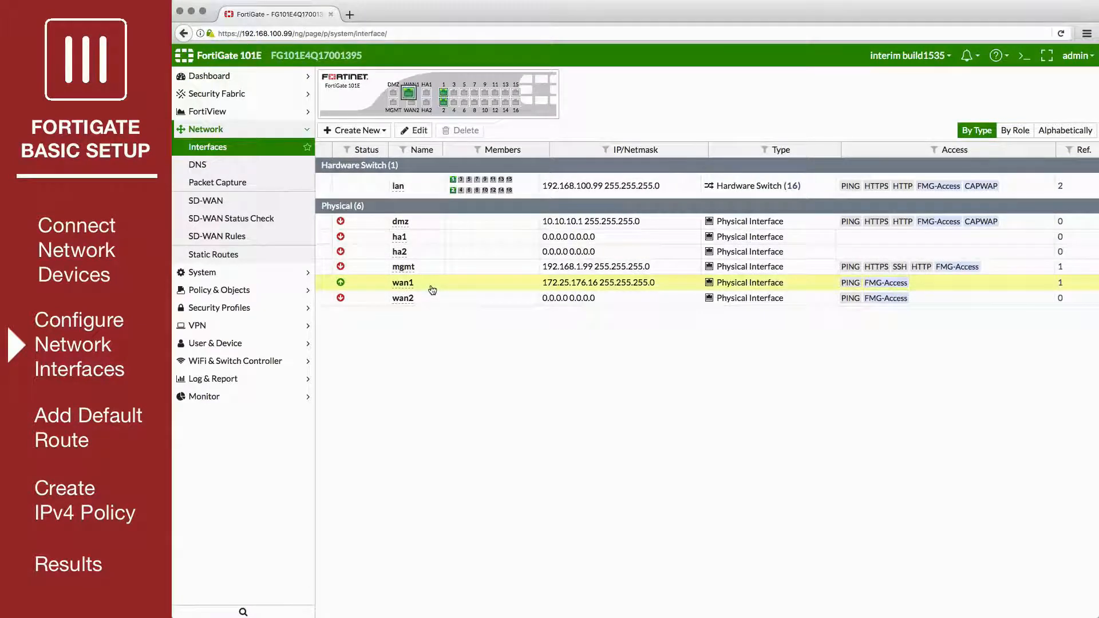
{"action": "left_click", "coordinate": [418, 131]}
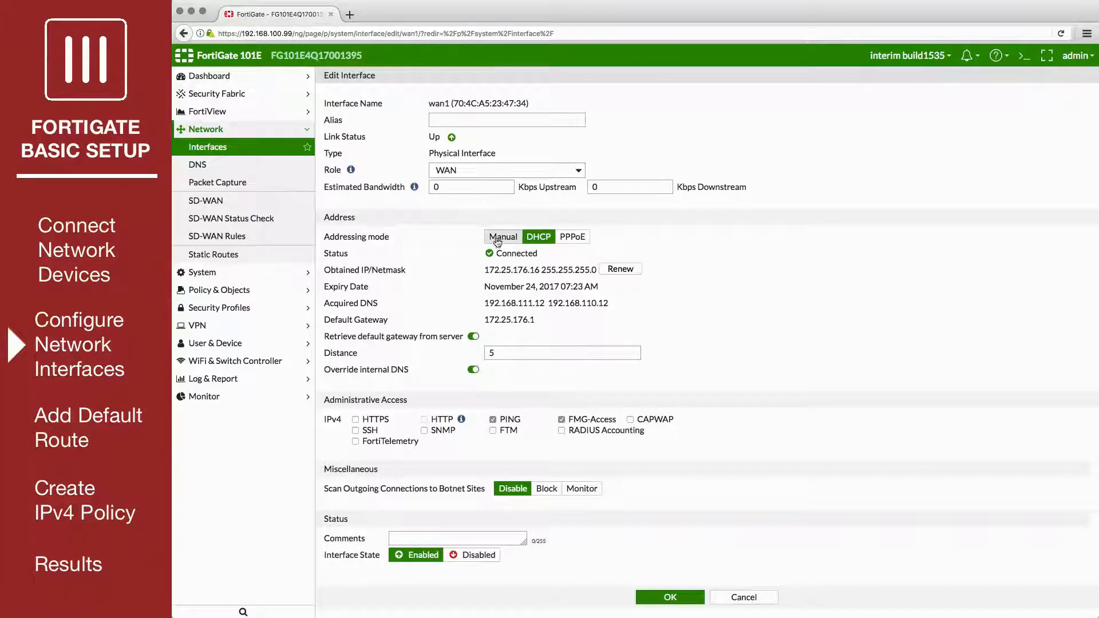
Step: Switch wan1 to manual addressing with IP/network mask 172.25.176.36/255.255.255.0 and save the interface
{"action": "left_click", "coordinate": [498, 240]}
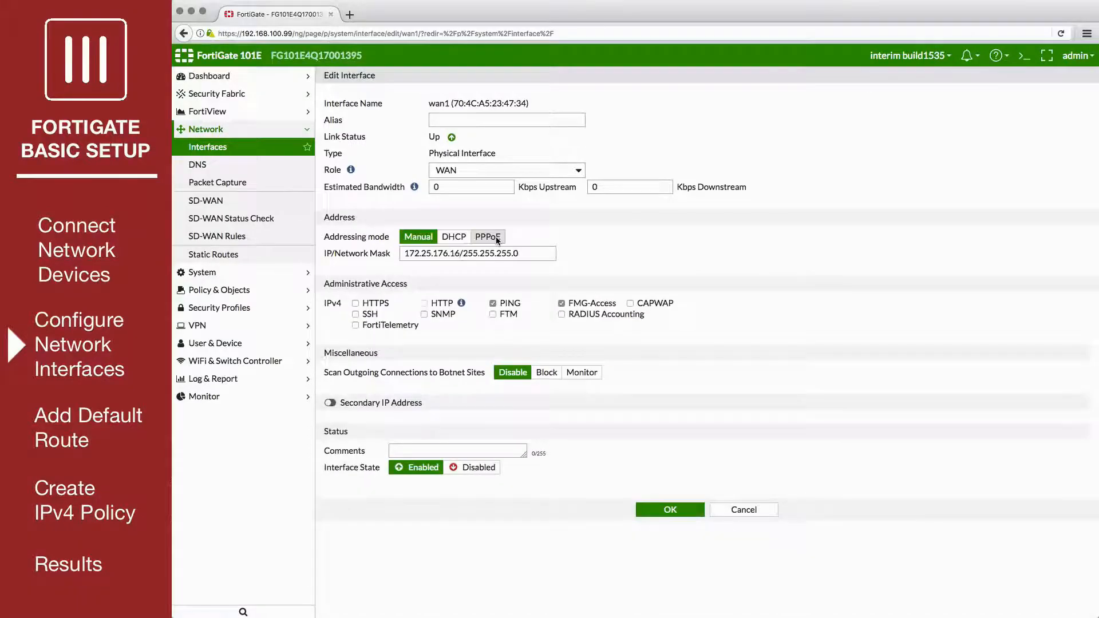
{"action": "left_click", "coordinate": [452, 254]}
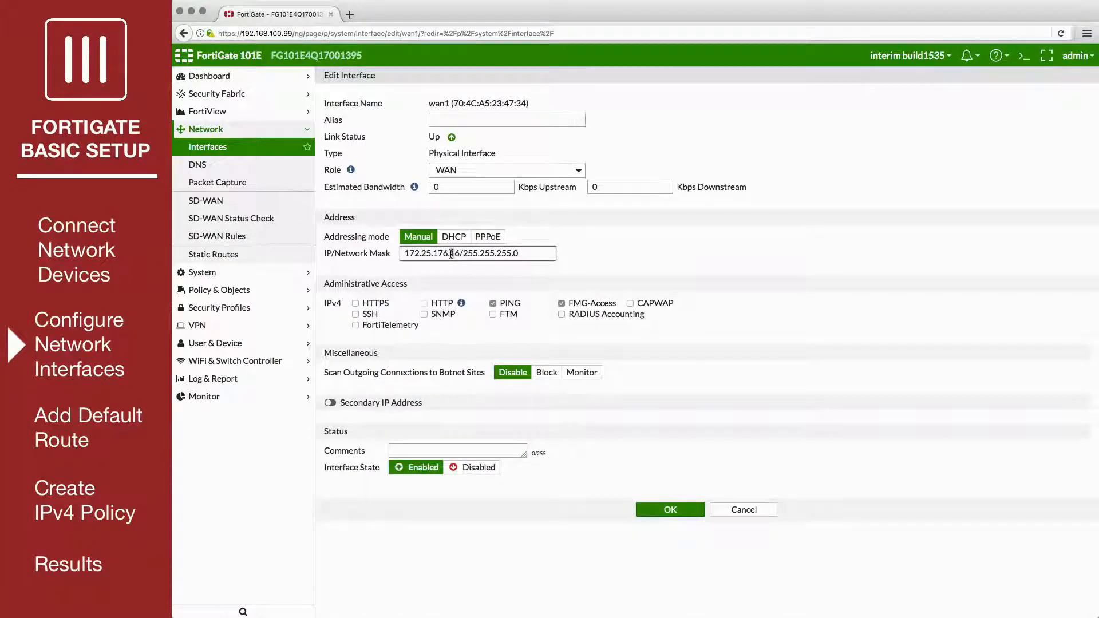
{"action": "key", "text": "BackSpace"}
{"action": "type", "text": "3"}
{"action": "left_click", "coordinate": [657, 509]}
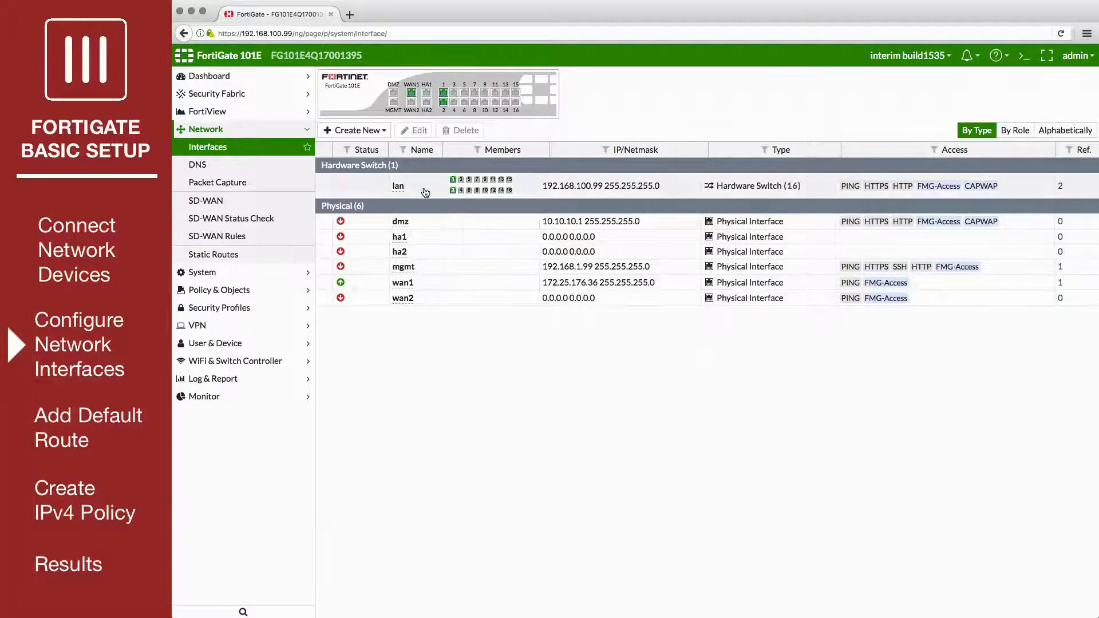
Step: Edit the lan hardware switch interface and set its IP/network mask to 10.11.10.1/255.255.255.0
{"action": "left_click", "coordinate": [425, 192]}
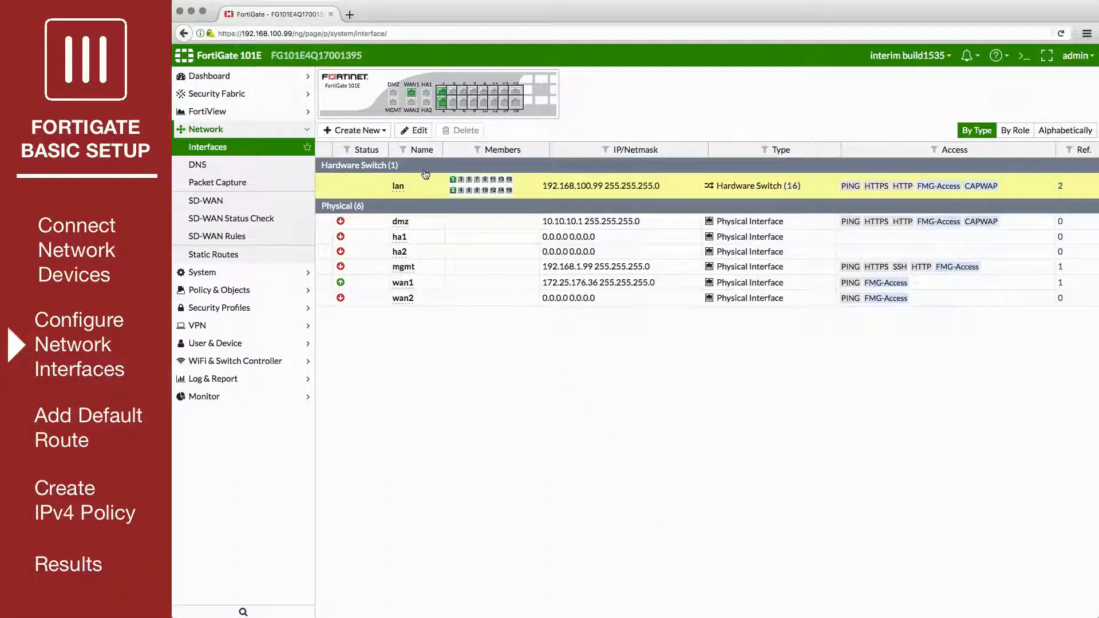
{"action": "left_click", "coordinate": [418, 132]}
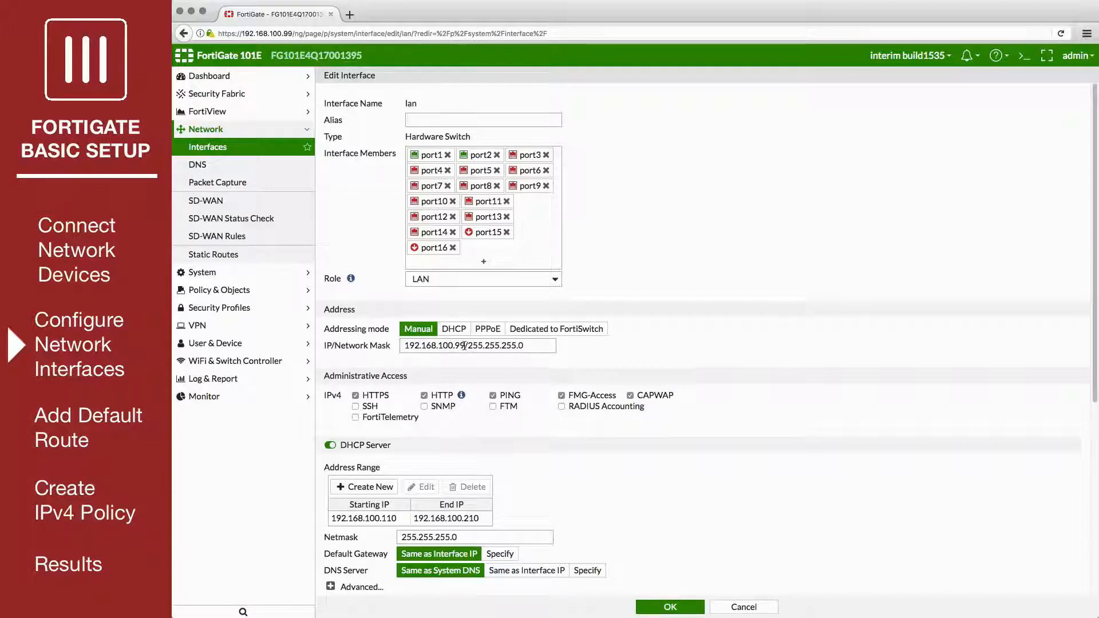
{"action": "left_click_drag", "start_coordinate": [465, 346], "coordinate": [402, 344]}
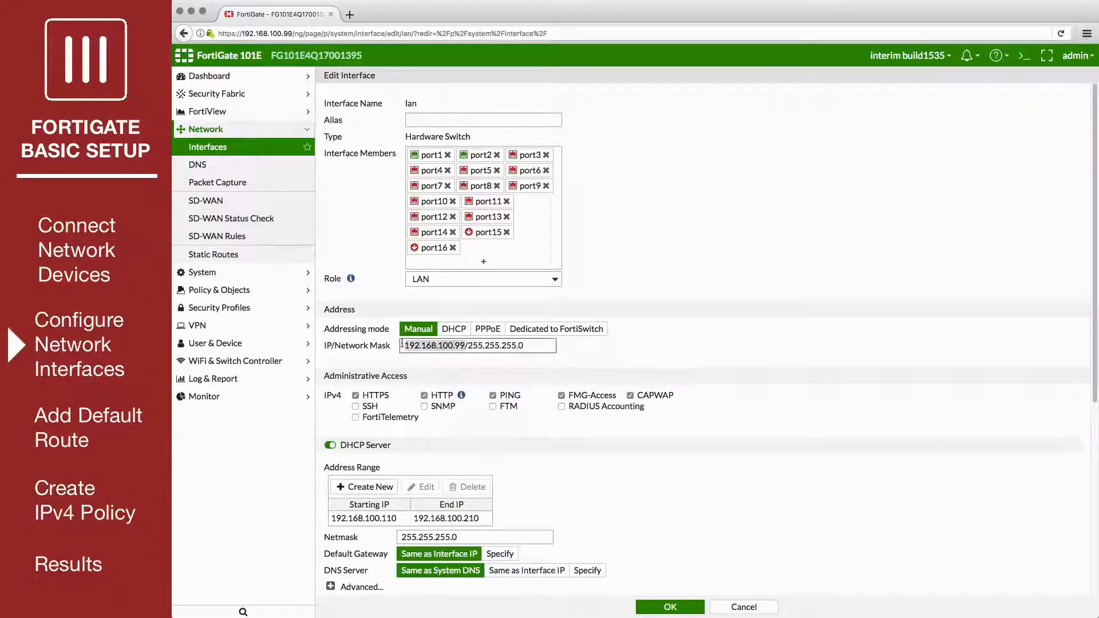
{"action": "type", "text": "10.11.10.1"}
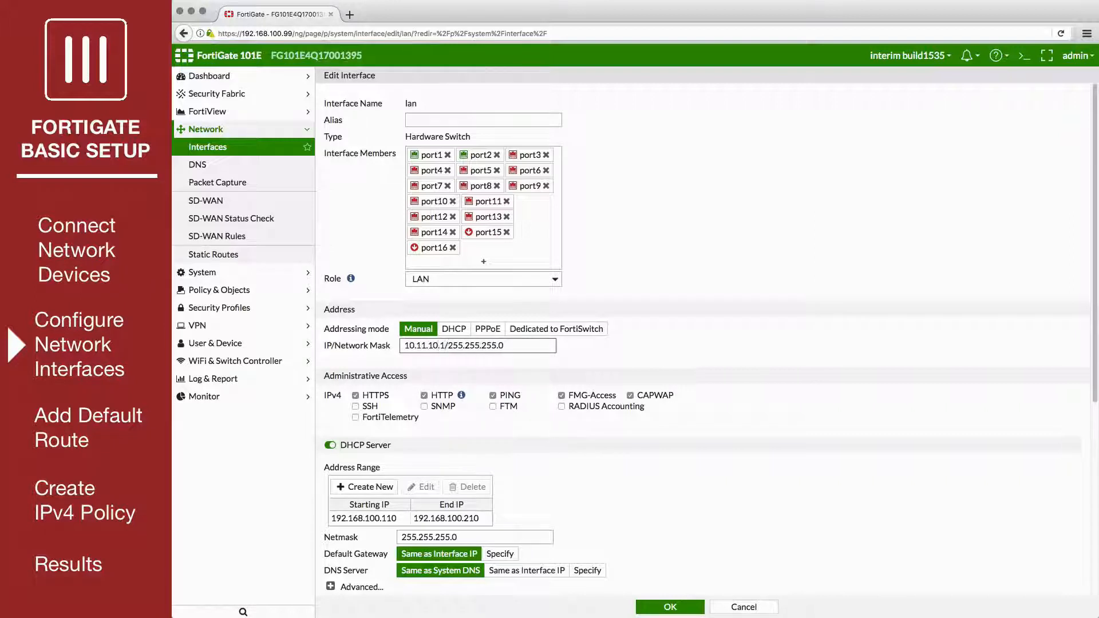
Step: Replace the lan interface's DHCP server address range with 10.11.10.2 to 10.11.10.254 and save the interface
{"action": "scroll", "coordinate": [391, 340], "scroll_direction": "down", "scroll_amount": 4}
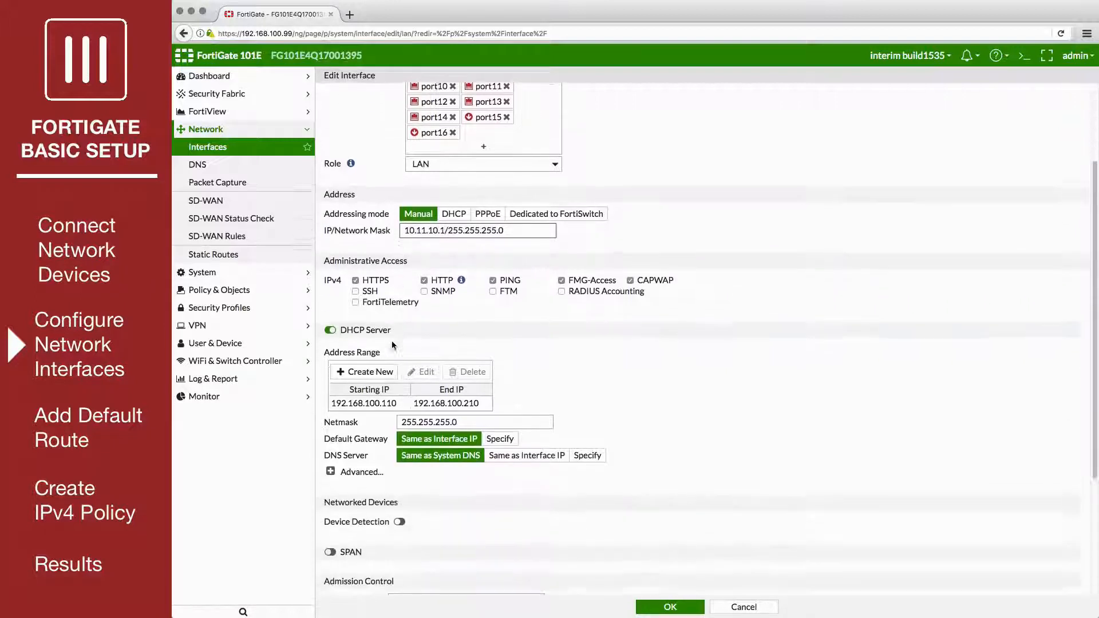
{"action": "left_click", "coordinate": [331, 325]}
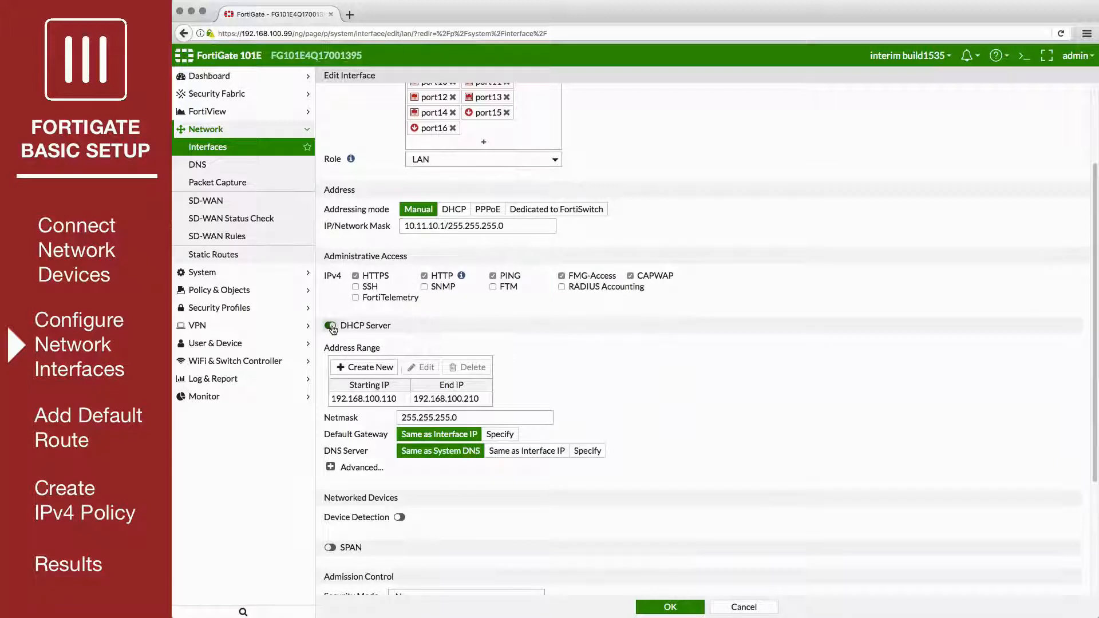
{"action": "left_click", "coordinate": [331, 326]}
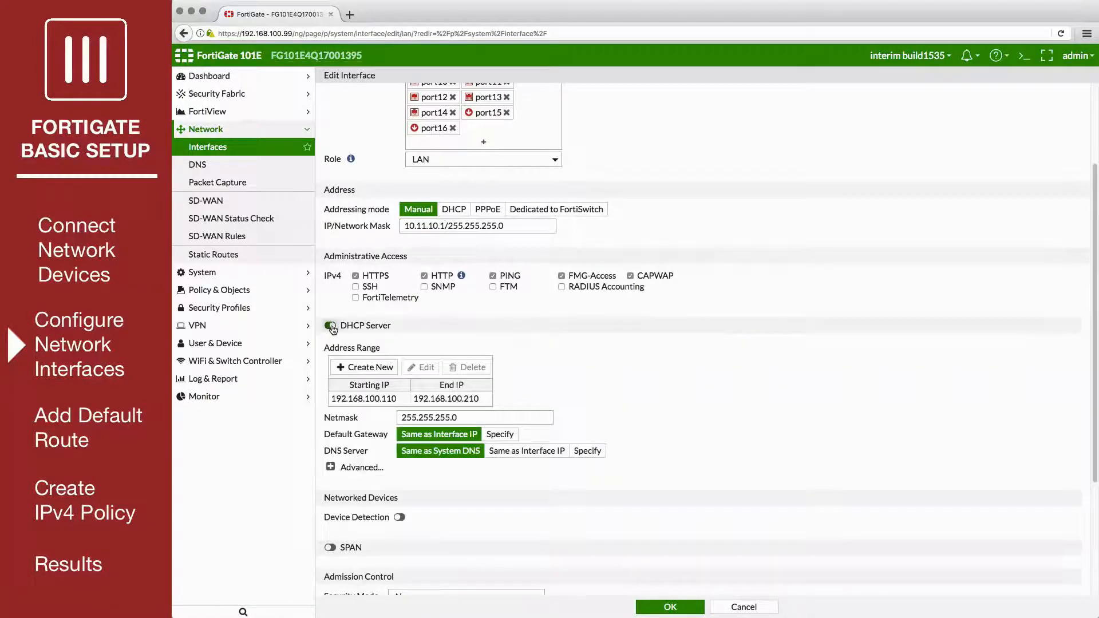
{"action": "left_click", "coordinate": [401, 401]}
{"action": "left_click", "coordinate": [459, 369]}
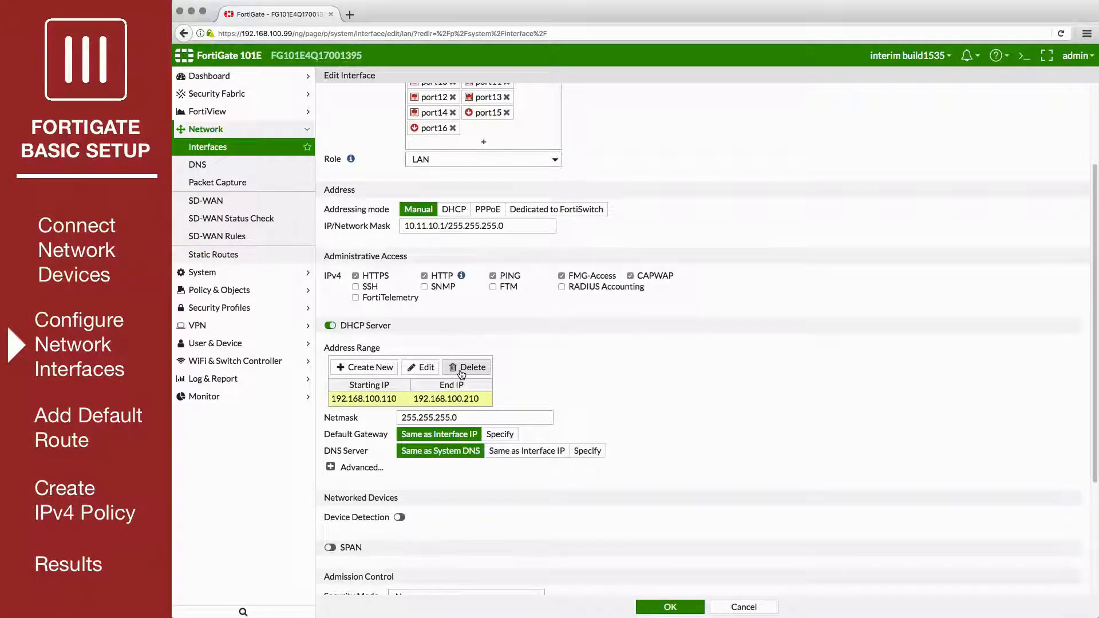
{"action": "left_click", "coordinate": [371, 368]}
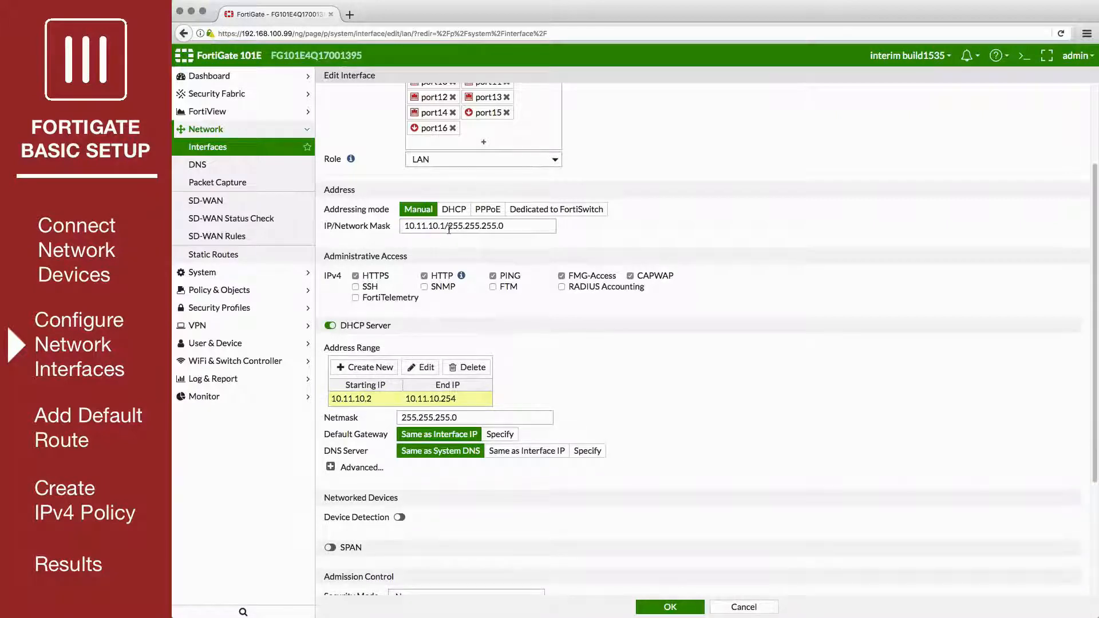
{"action": "scroll", "coordinate": [449, 229], "scroll_direction": "down", "scroll_amount": 1}
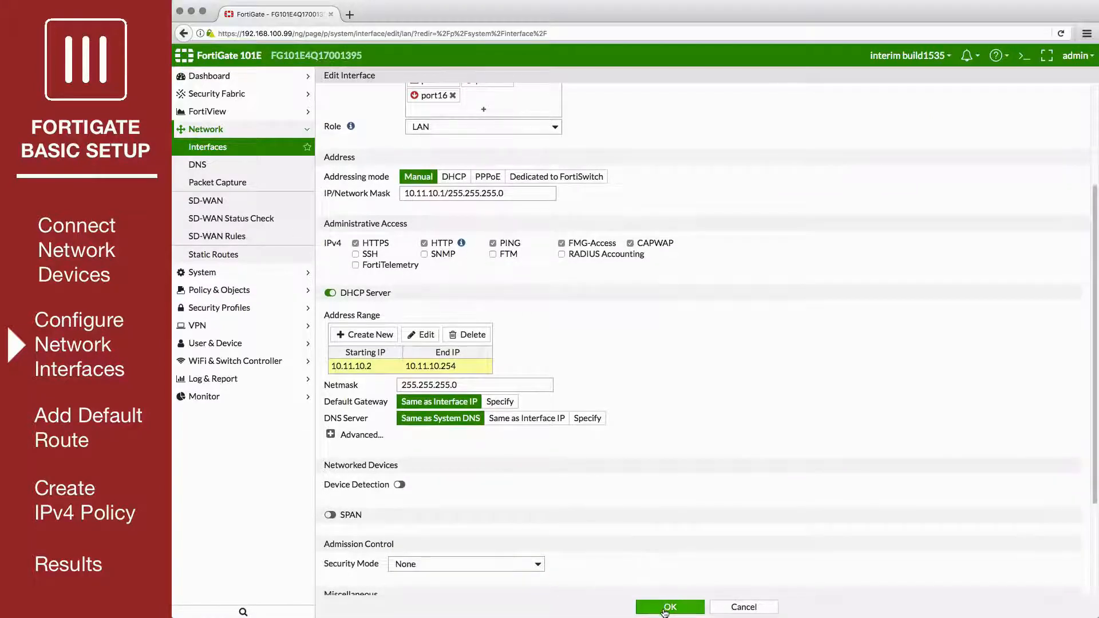
{"action": "left_click", "coordinate": [667, 608]}
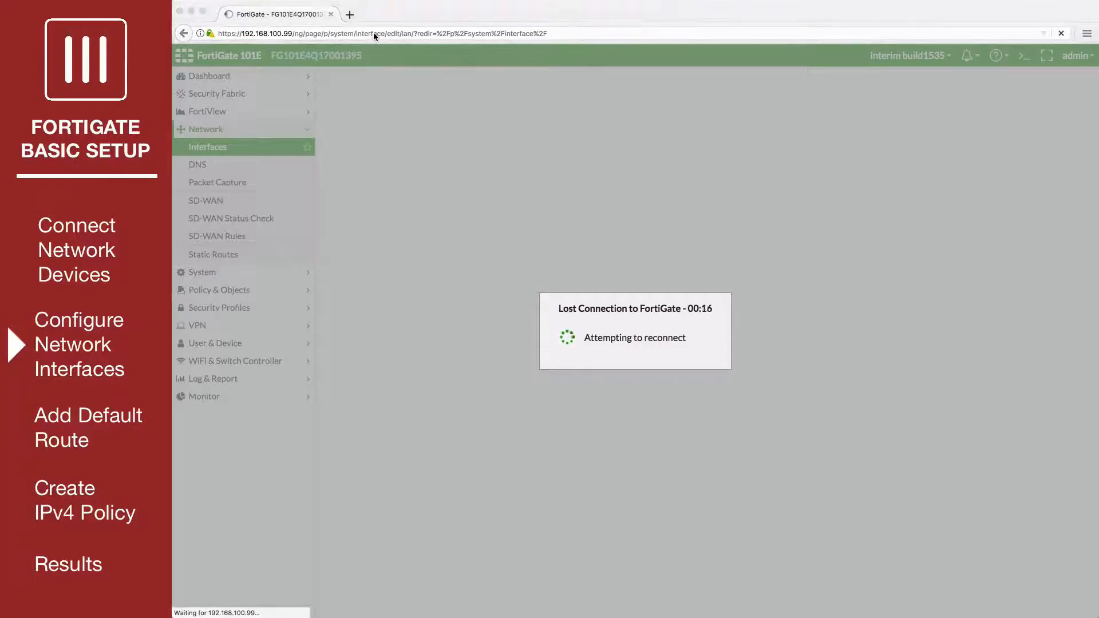
Step: Reconnect to the FortiGate at 10.11.10.1 and log in with the admin account
{"action": "left_click", "coordinate": [373, 32]}
{"action": "type", "text": "10."}
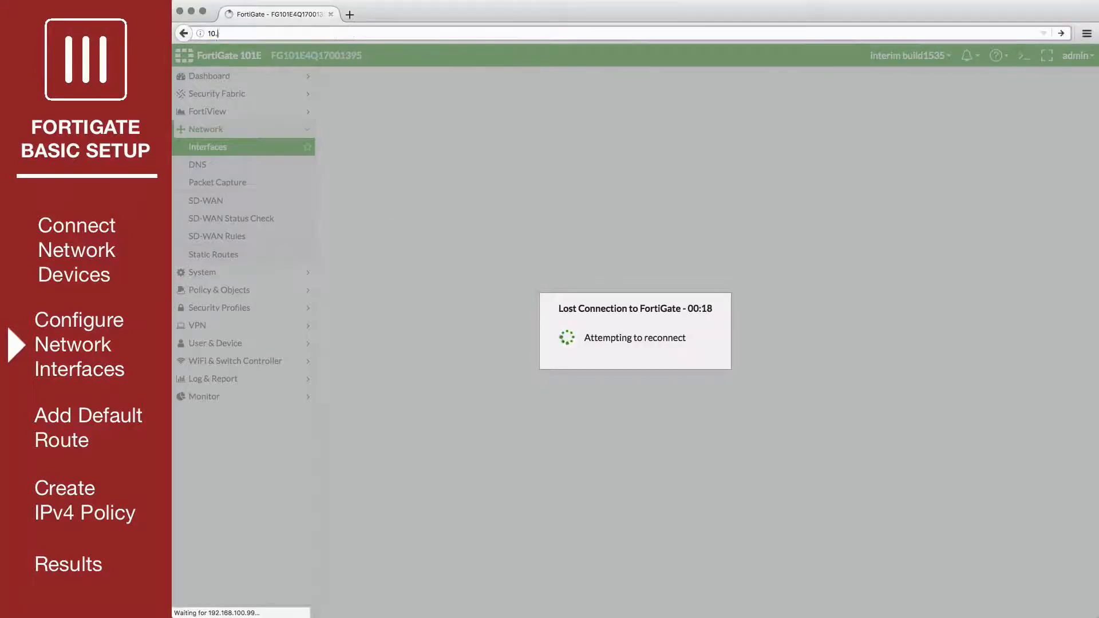
{"action": "type", "text": "11.10.1"}
{"action": "key", "text": "Return"}
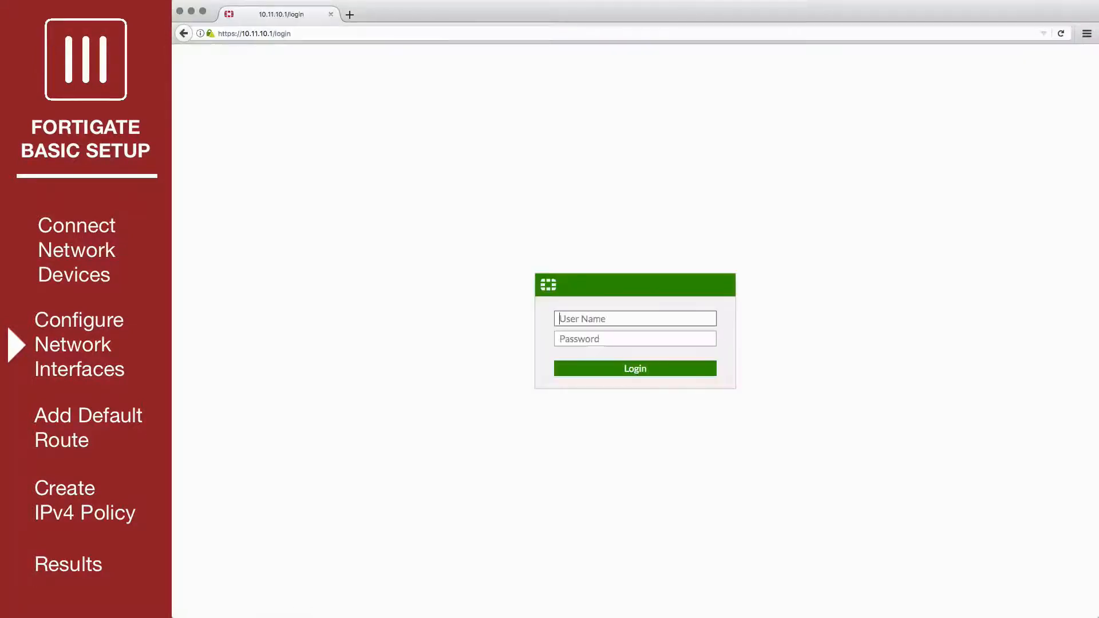
{"action": "type", "text": "admin"}
{"action": "key", "text": "Return"}
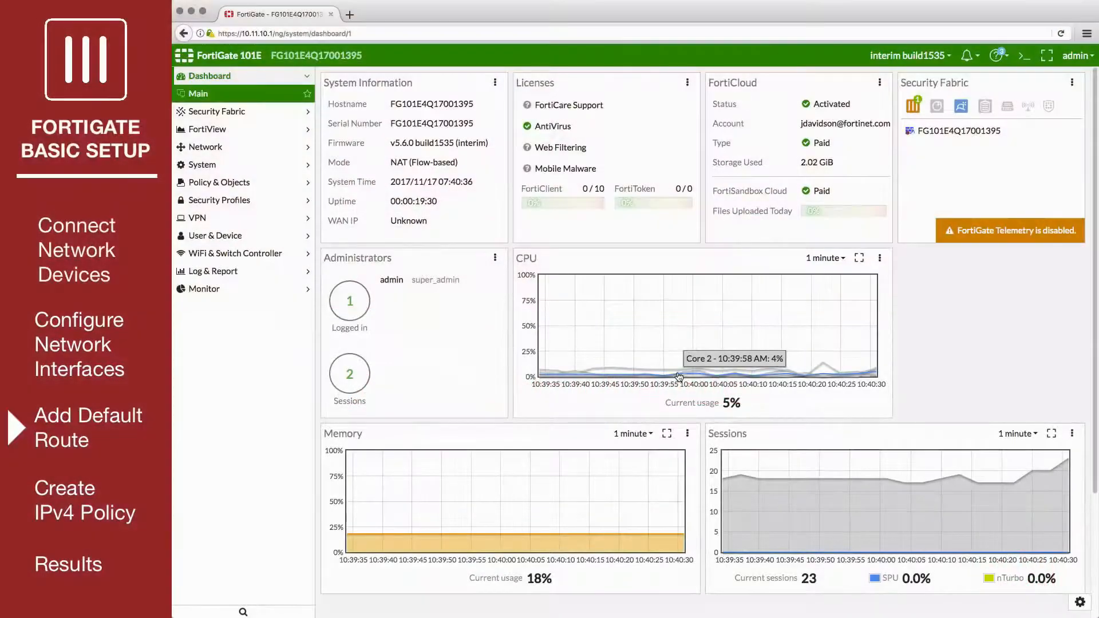
Step: Create a default static route for destination 0.0.0.0/0.0.0.0 with gateway 172.25.176.1 on interface wan1
{"action": "left_click", "coordinate": [238, 148]}
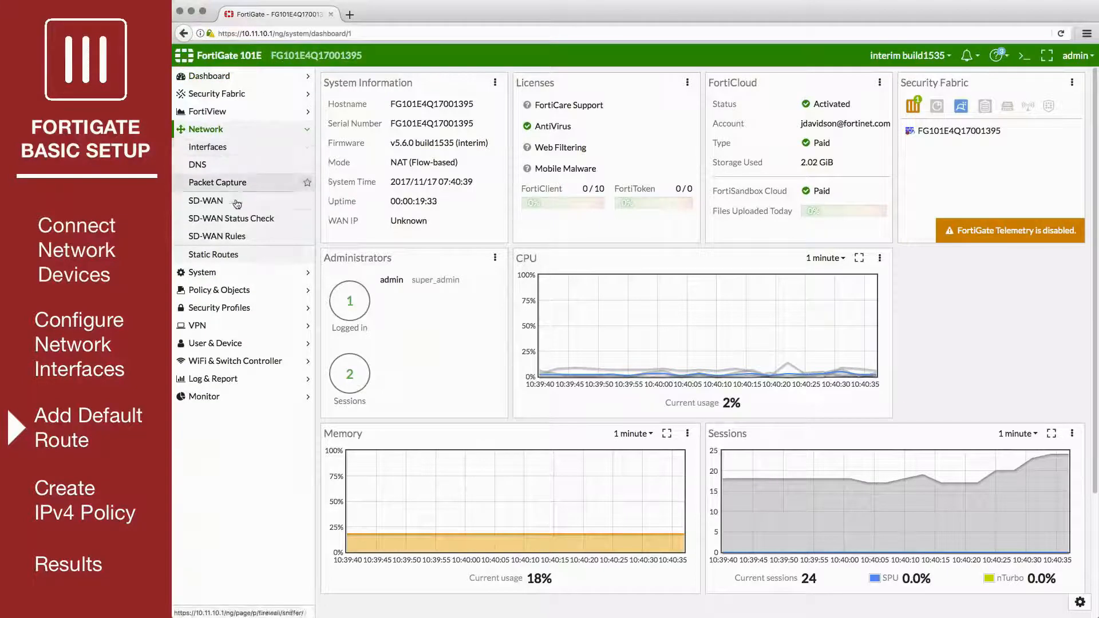
{"action": "left_click", "coordinate": [239, 258]}
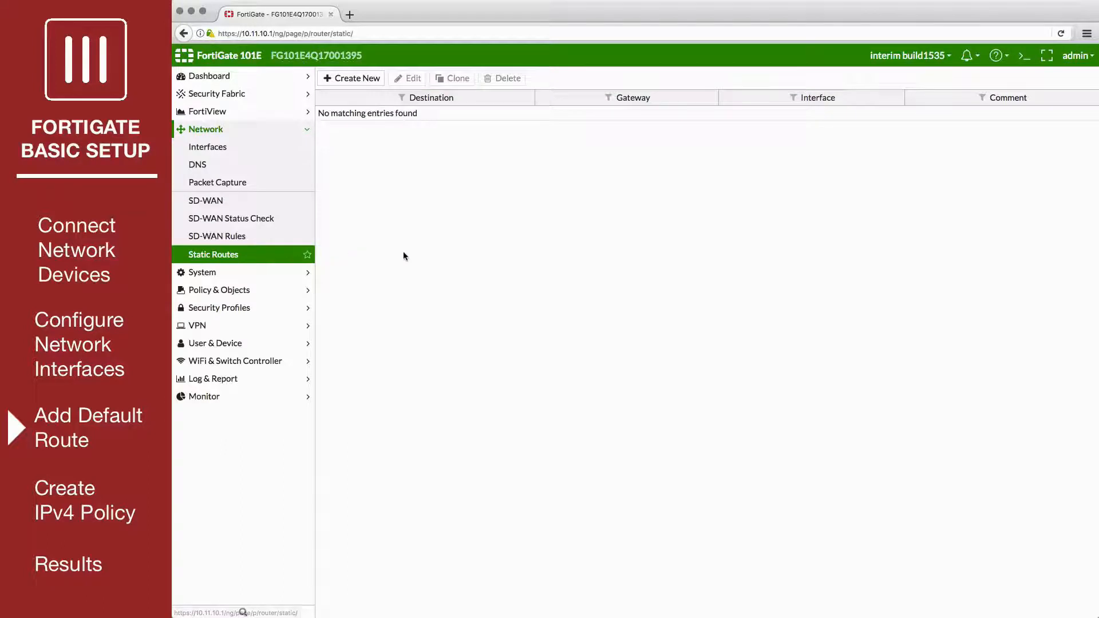
{"action": "left_click", "coordinate": [375, 80]}
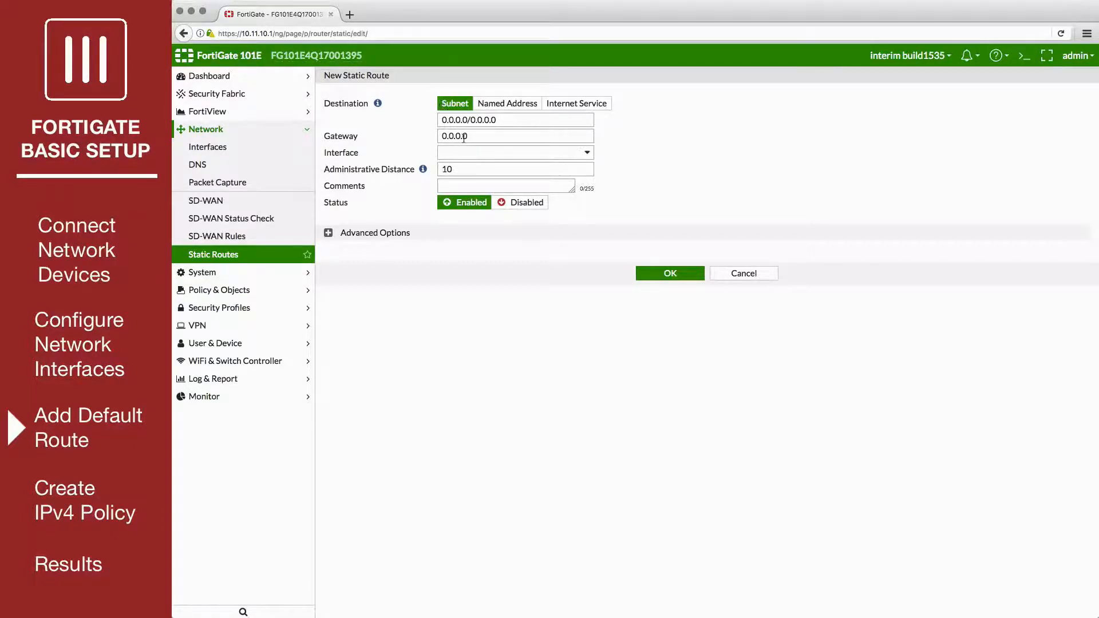
{"action": "triple_click", "coordinate": [440, 137]}
{"action": "type", "text": "172.25.176.1"}
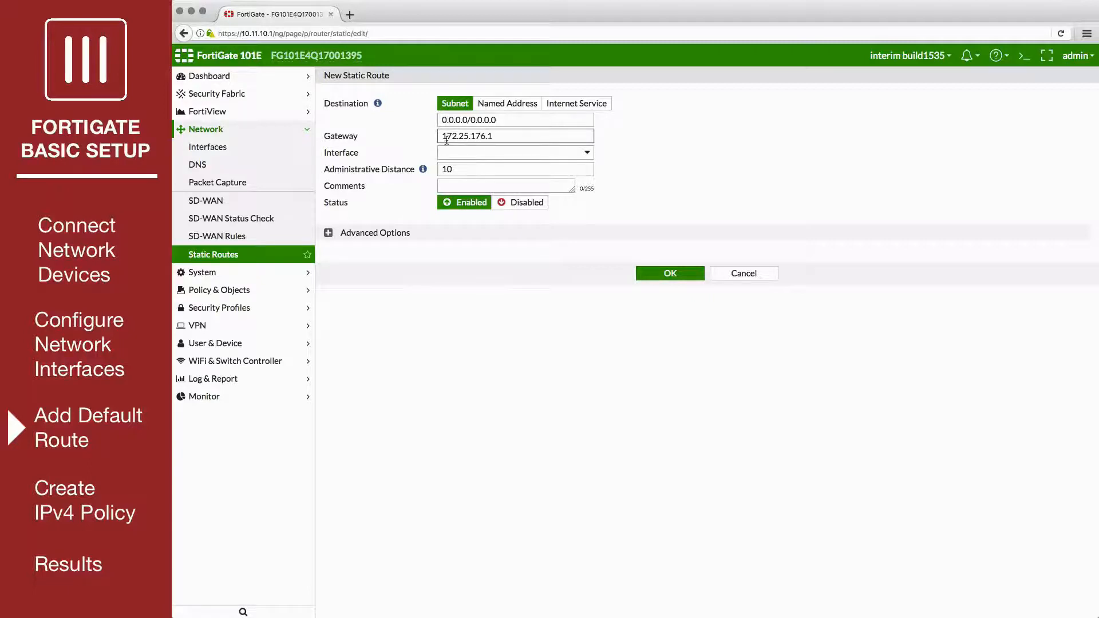
{"action": "left_click", "coordinate": [492, 153]}
{"action": "left_click", "coordinate": [488, 202]}
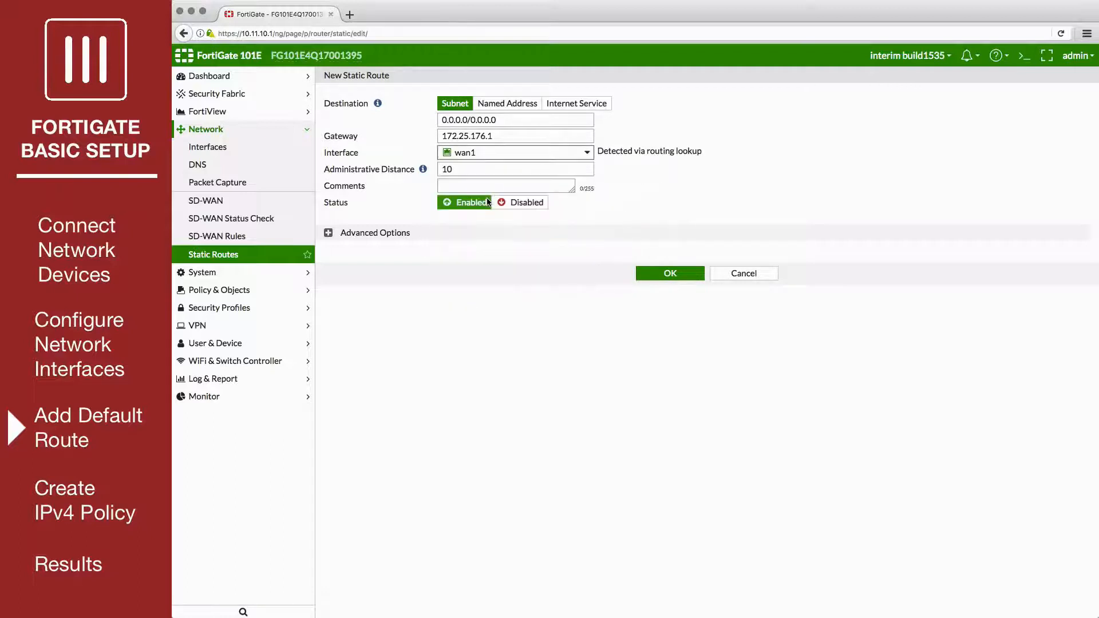
{"action": "left_click", "coordinate": [661, 274]}
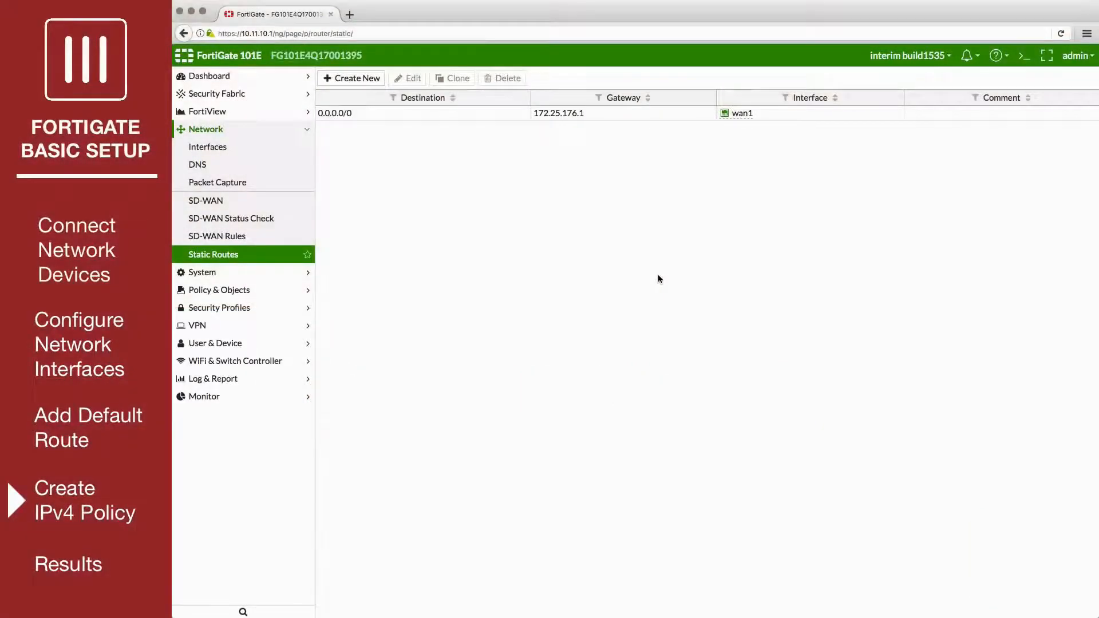
Step: Start a new IPv4 policy and name it "internet traffic"
{"action": "left_click", "coordinate": [278, 292]}
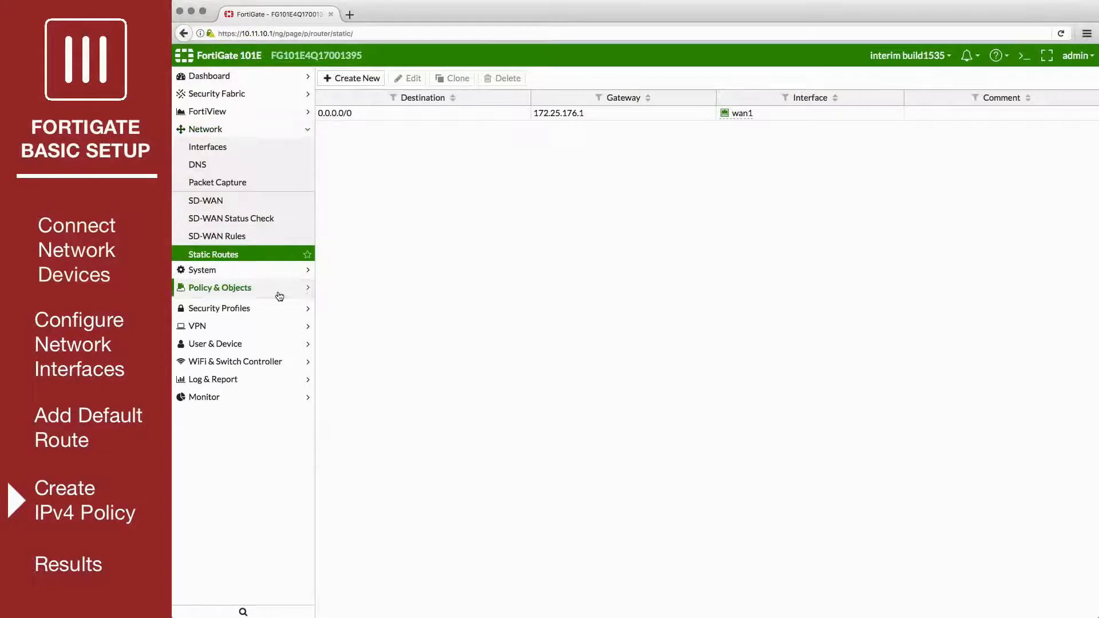
{"action": "left_click", "coordinate": [240, 184]}
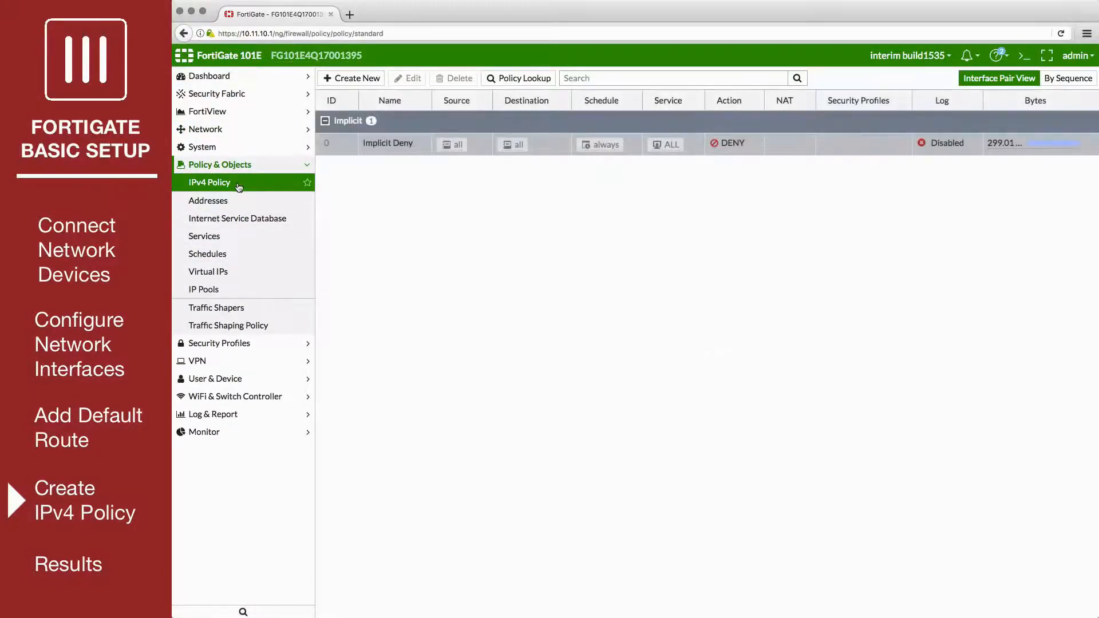
{"action": "left_click", "coordinate": [349, 83]}
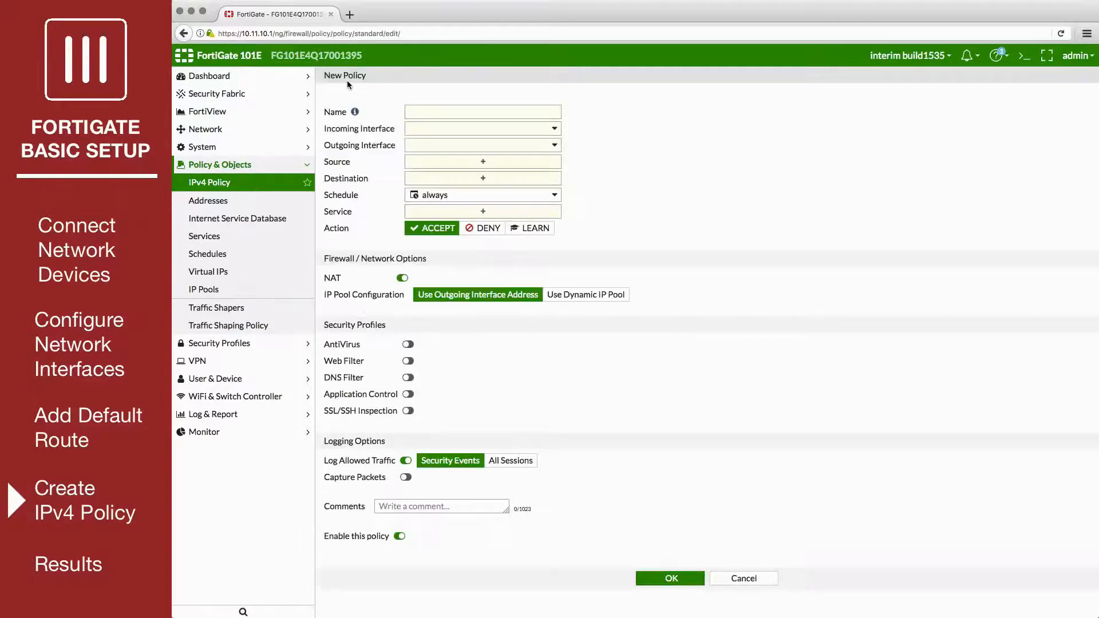
{"action": "left_click", "coordinate": [414, 106]}
{"action": "type", "text": "internet traffic"}
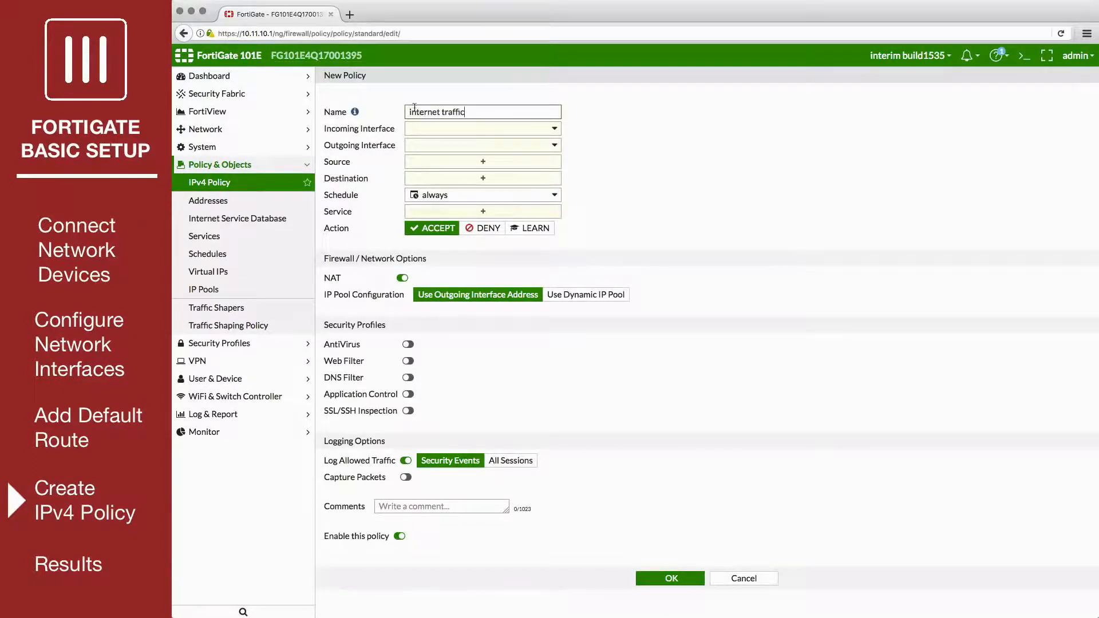
Step: Set the policy's incoming interface to lan and outgoing interface to wan1, with source address all
{"action": "left_click", "coordinate": [483, 128]}
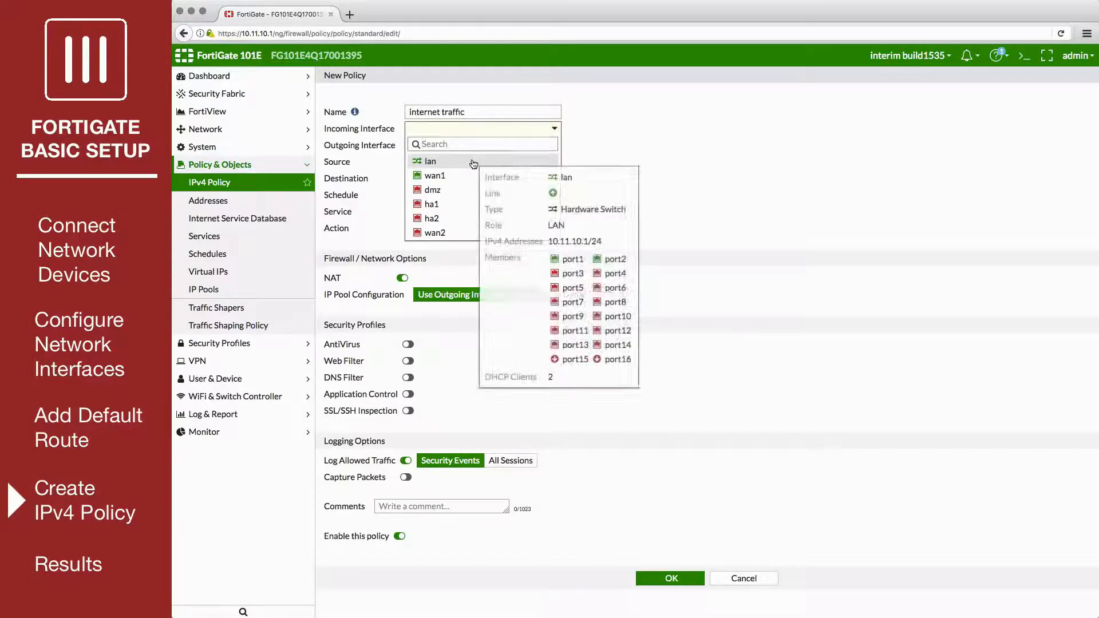
{"action": "left_click", "coordinate": [473, 162]}
{"action": "left_click", "coordinate": [479, 145]}
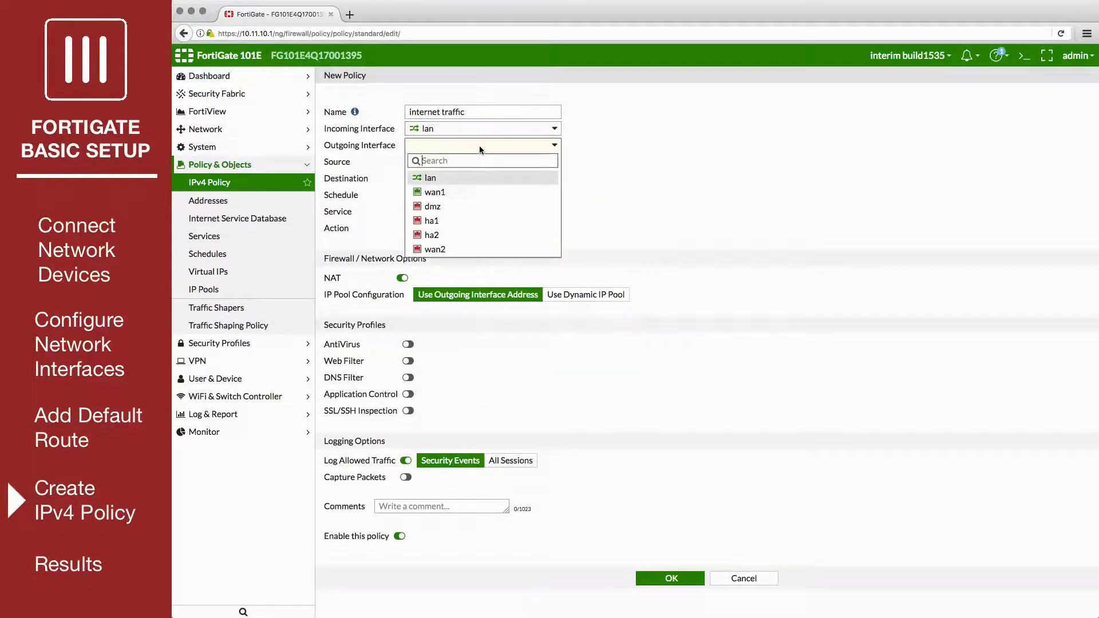
{"action": "left_click", "coordinate": [474, 193]}
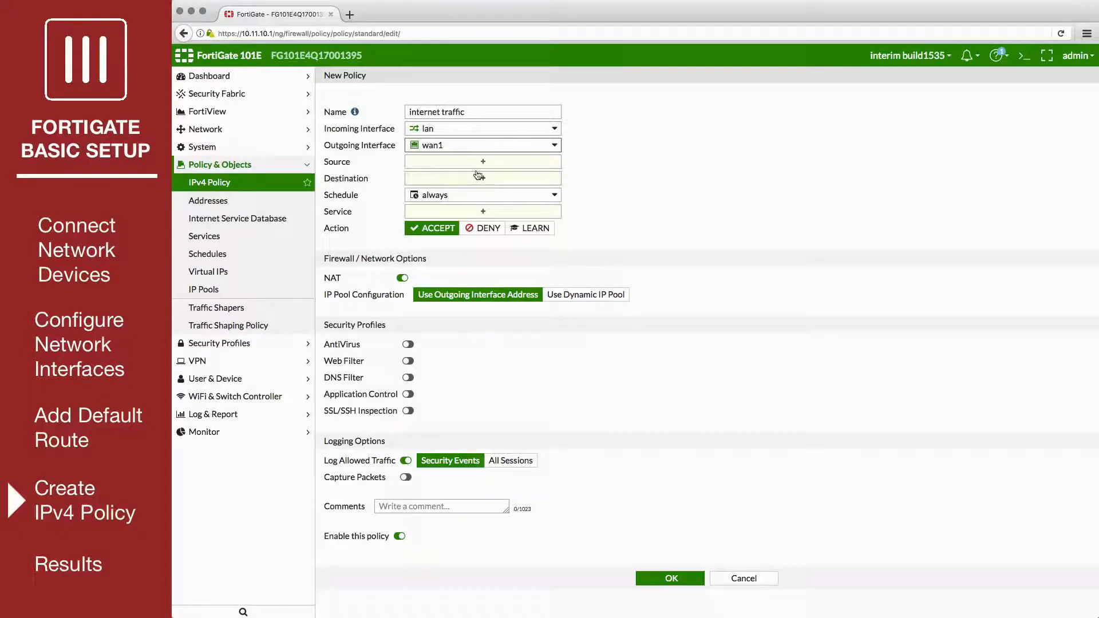
{"action": "left_click", "coordinate": [481, 163]}
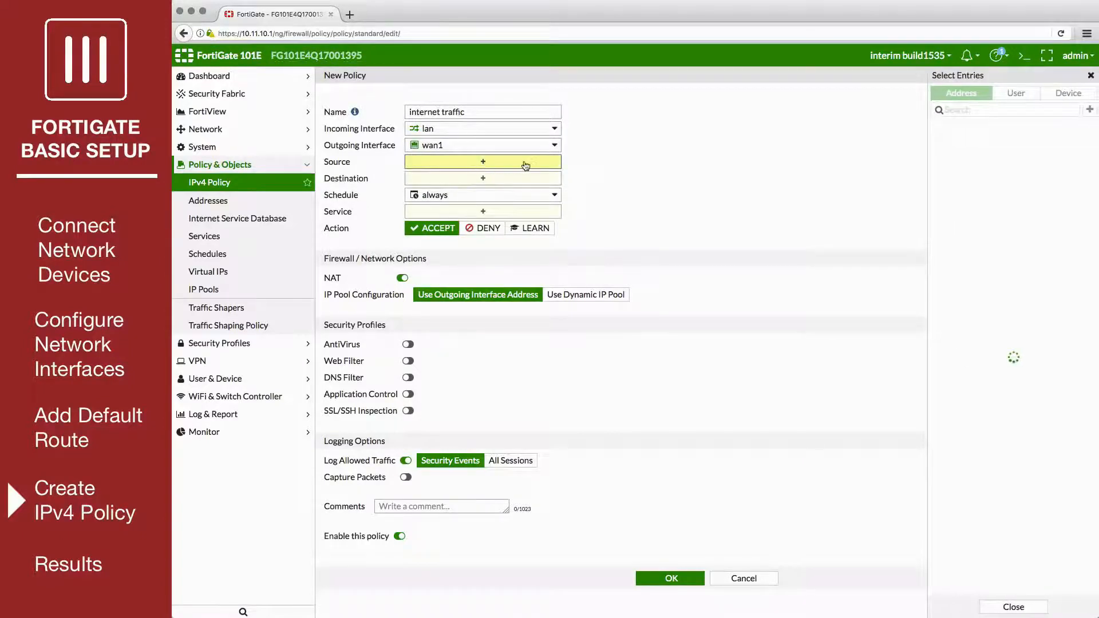
{"action": "left_click", "coordinate": [953, 144]}
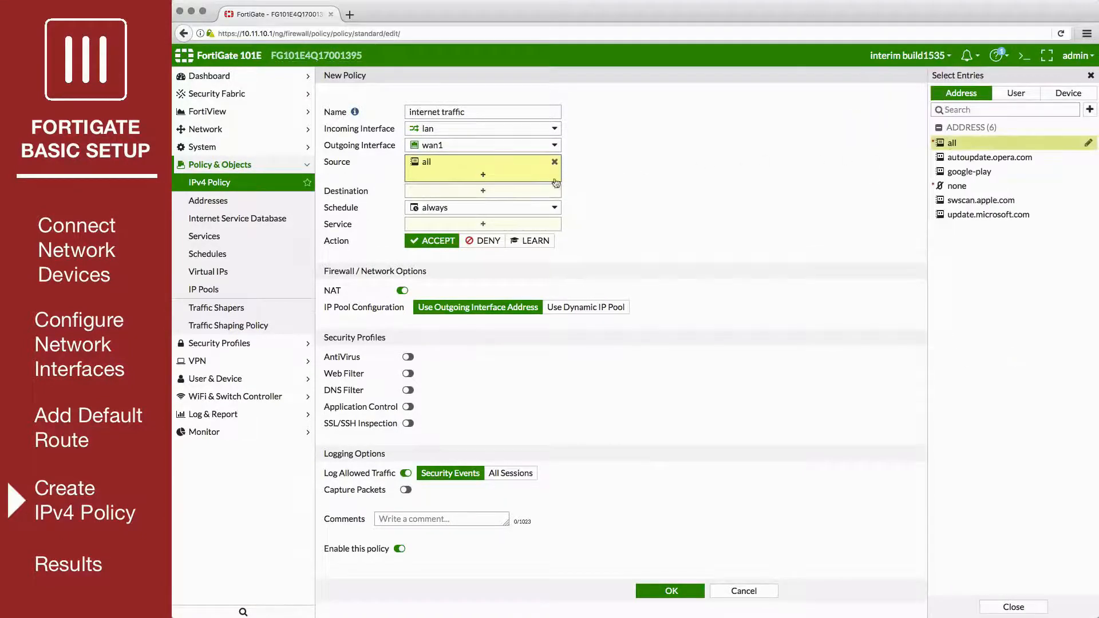
Step: Complete the internet traffic policy with destination all, service ALL and allowed-traffic logging for all sessions, and save it
{"action": "left_click", "coordinate": [965, 149]}
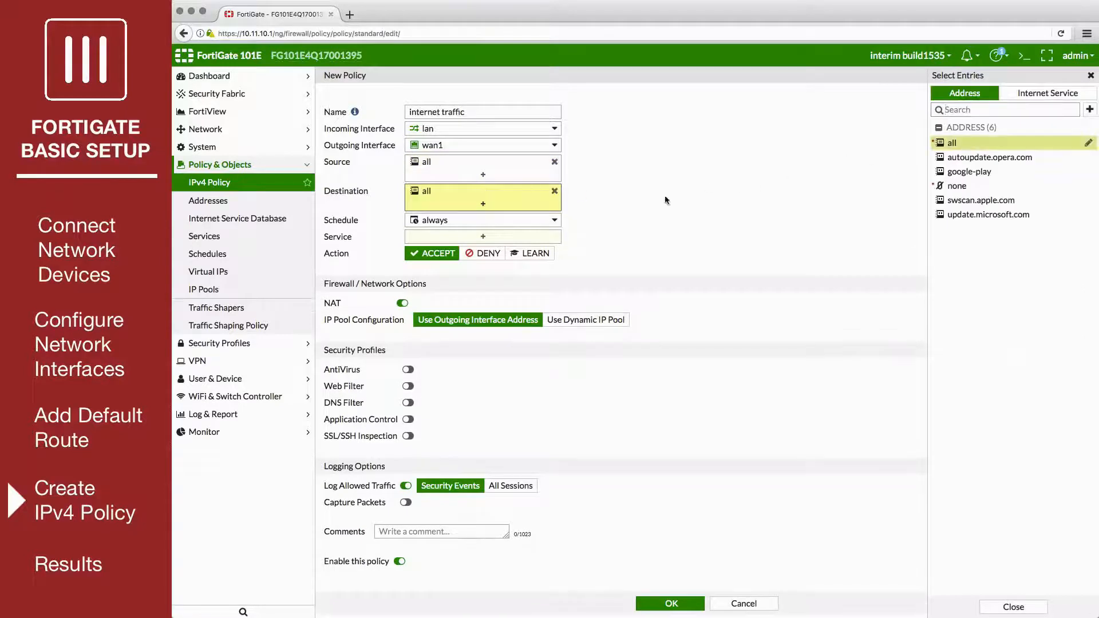
{"action": "left_click", "coordinate": [951, 139]}
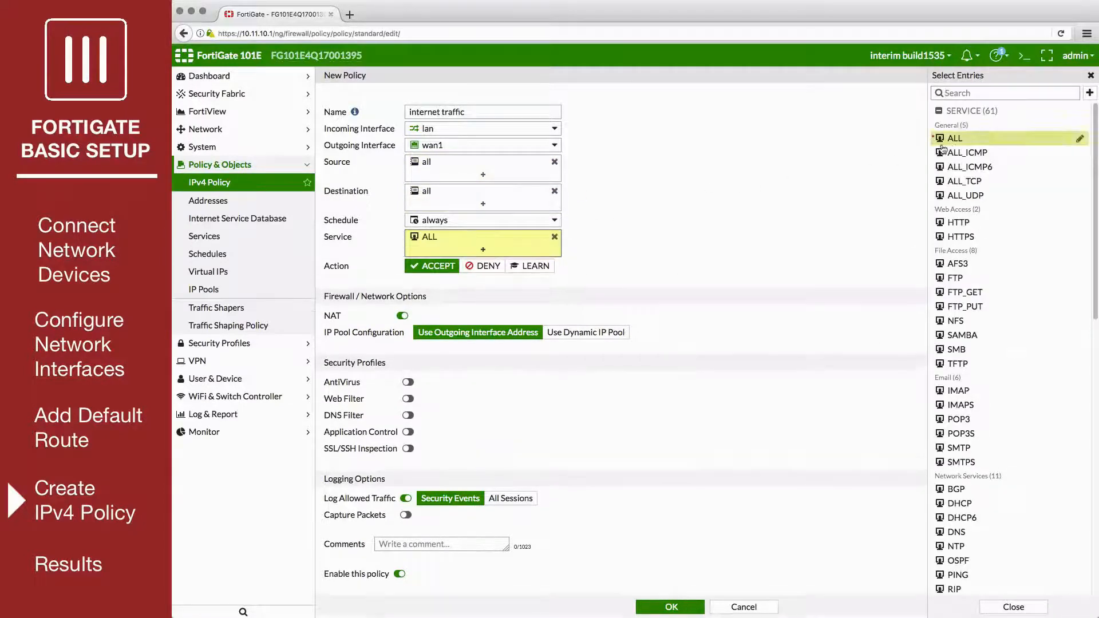
{"action": "left_click", "coordinate": [607, 291]}
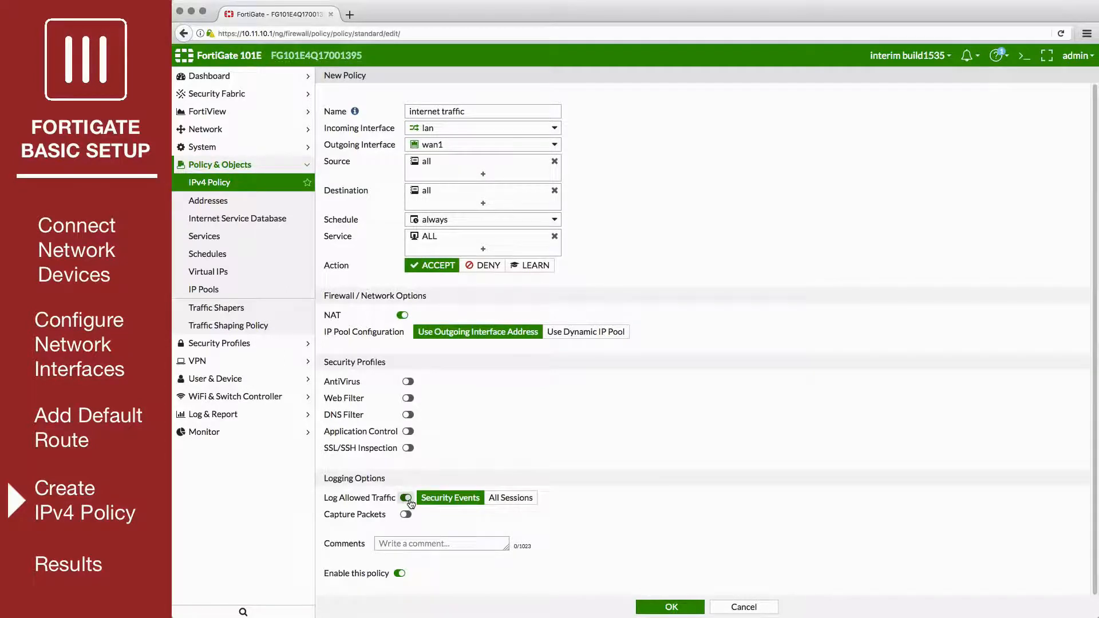
{"action": "left_click", "coordinate": [511, 498]}
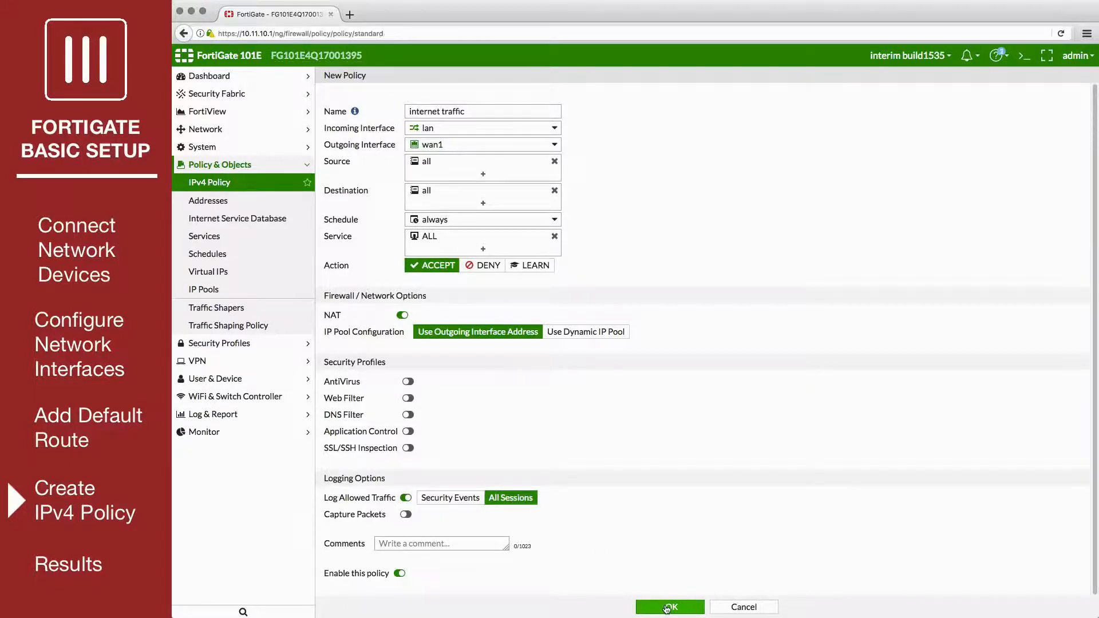
{"action": "left_click", "coordinate": [667, 609]}
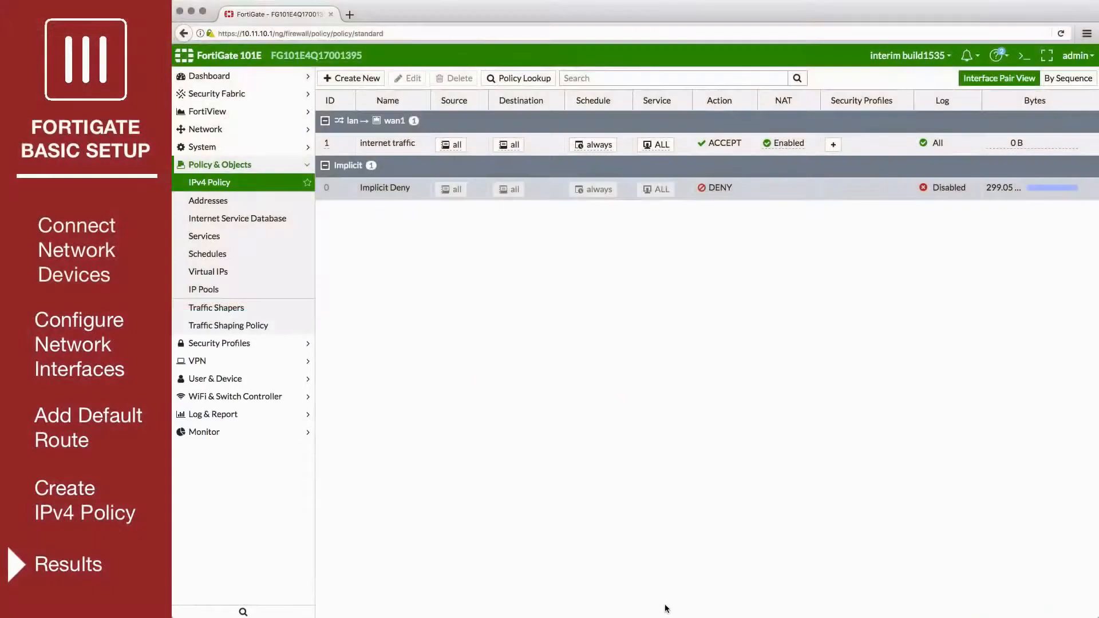
Step: Test internet access by loading fortinet.com in a new browser tab and browsing down its home page
{"action": "left_click", "coordinate": [355, 17]}
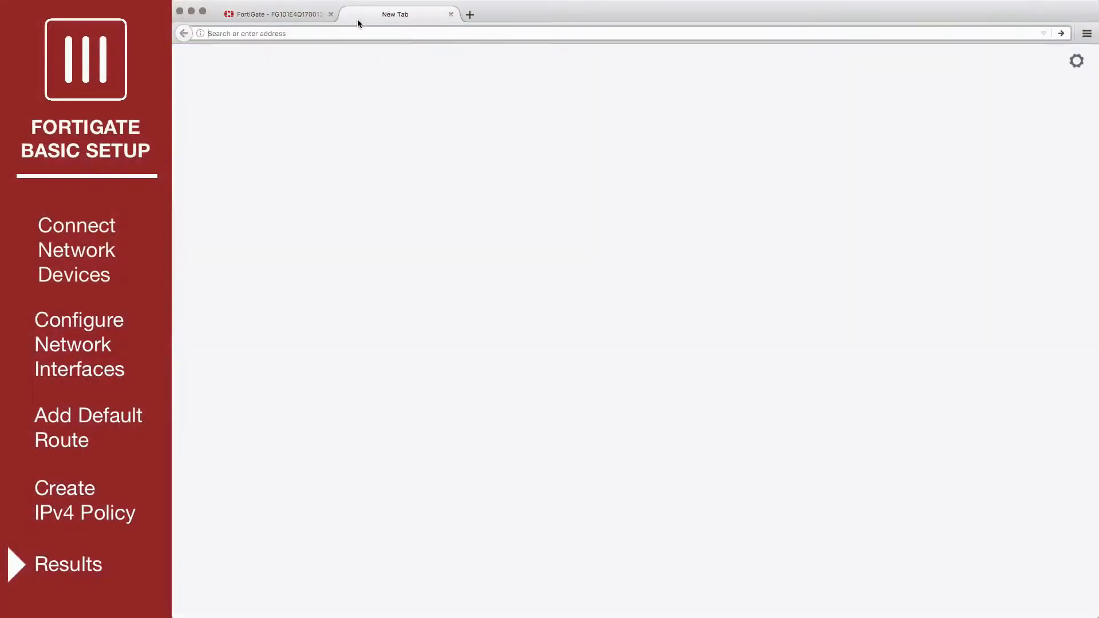
{"action": "type", "text": "fortinet.c"}
{"action": "type", "text": "om"}
{"action": "key", "text": "Return"}
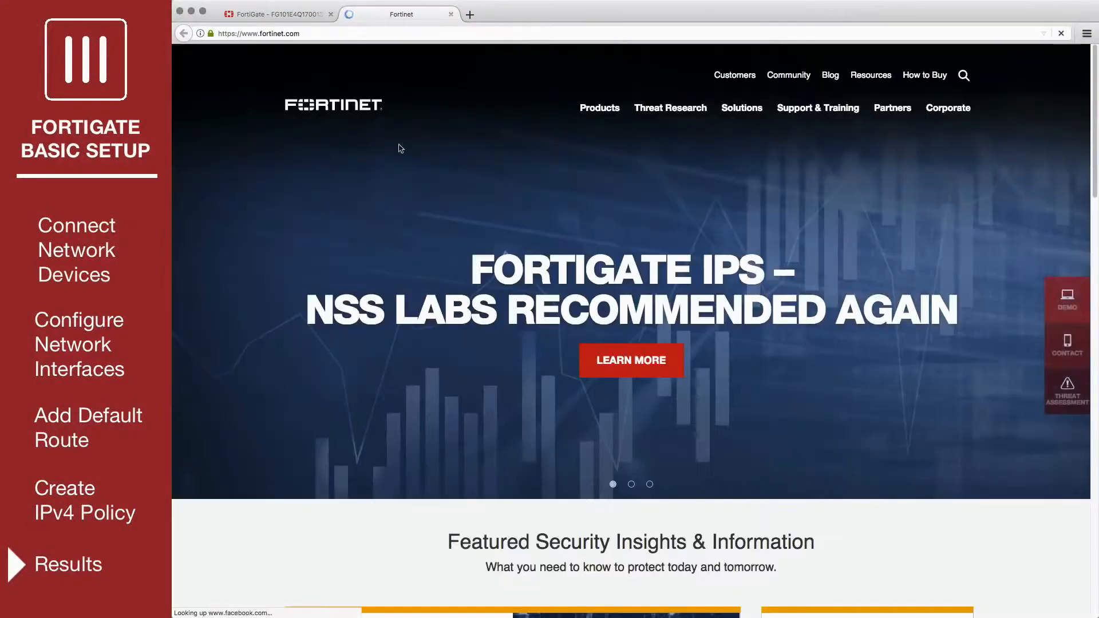
{"action": "scroll", "coordinate": [416, 223], "scroll_direction": "down", "scroll_amount": 7}
{"action": "scroll", "coordinate": [417, 223], "scroll_direction": "down", "scroll_amount": 8}
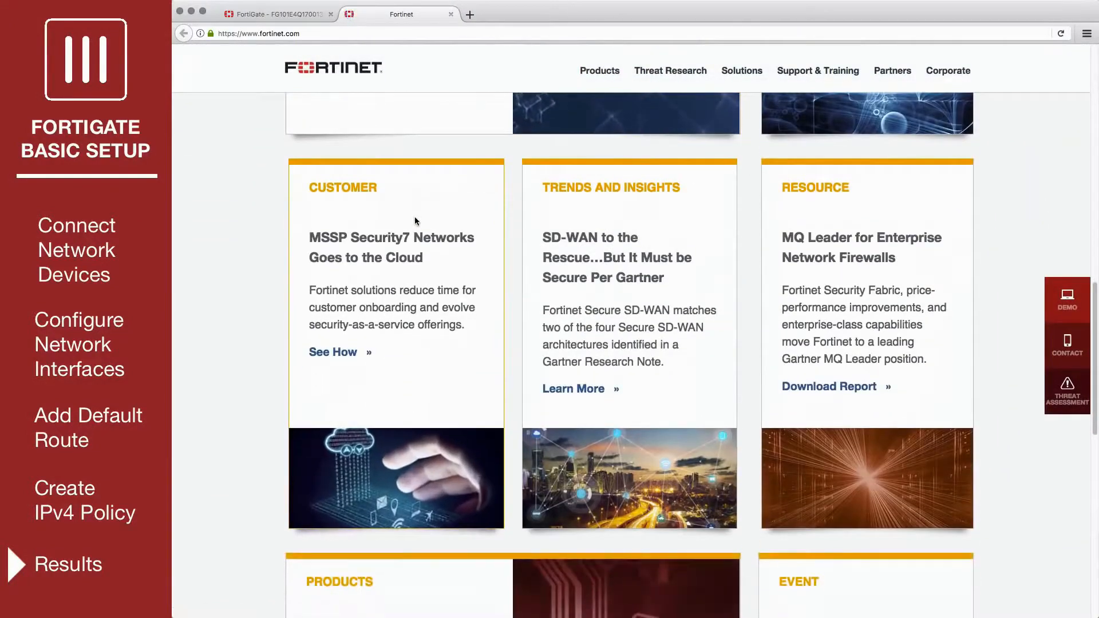
Step: Return to the FortiGate interface and display all sessions in FortiView
{"action": "left_click", "coordinate": [271, 14]}
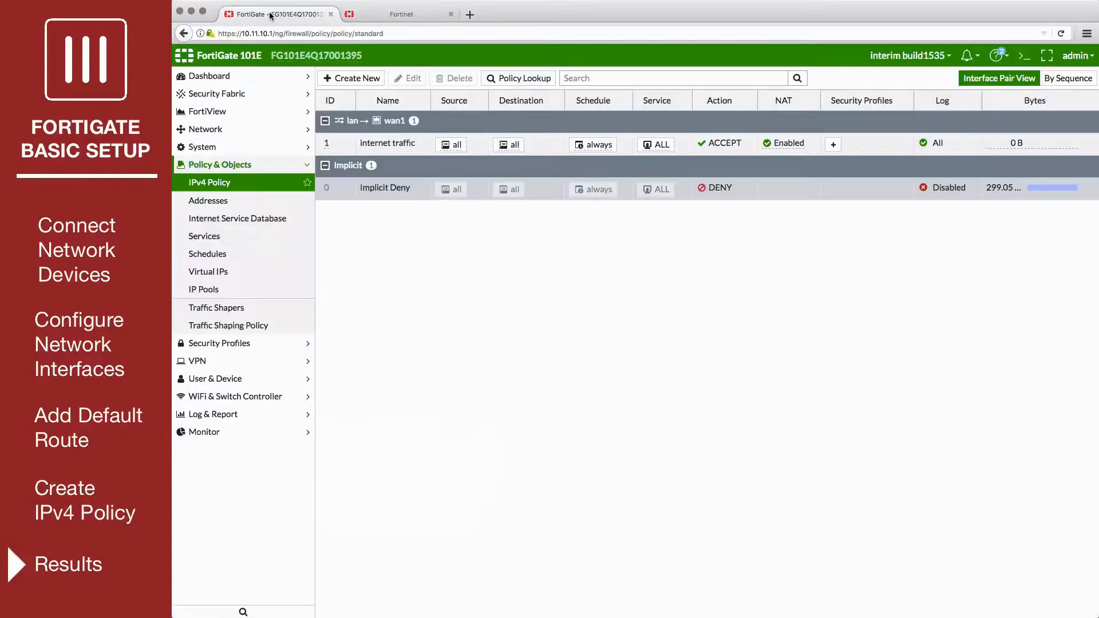
{"action": "left_click", "coordinate": [238, 111]}
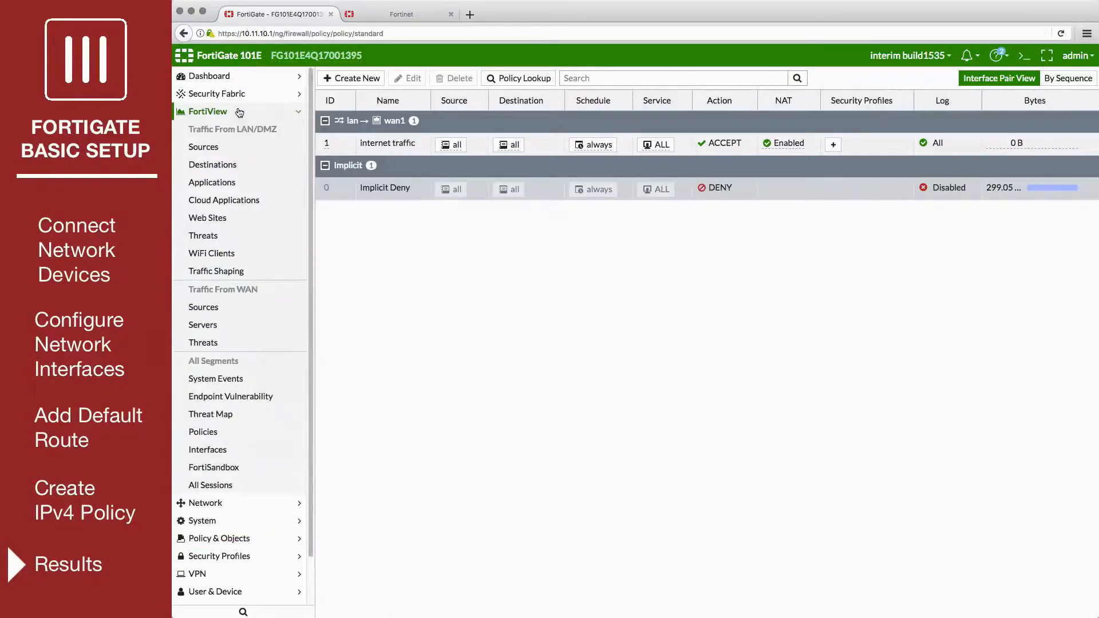
{"action": "left_click", "coordinate": [228, 486]}
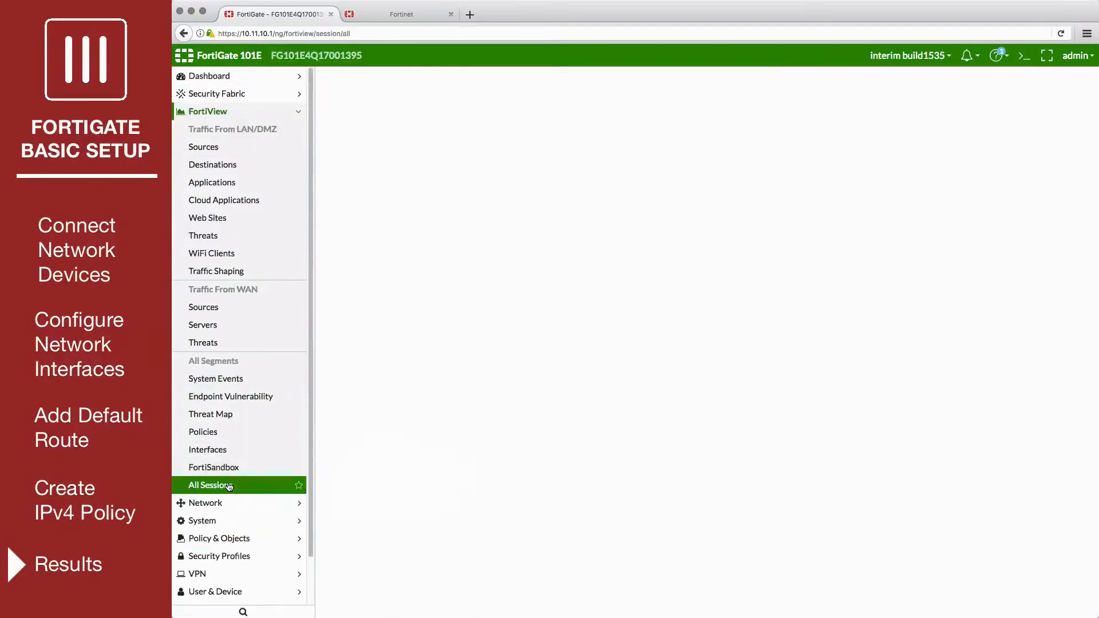